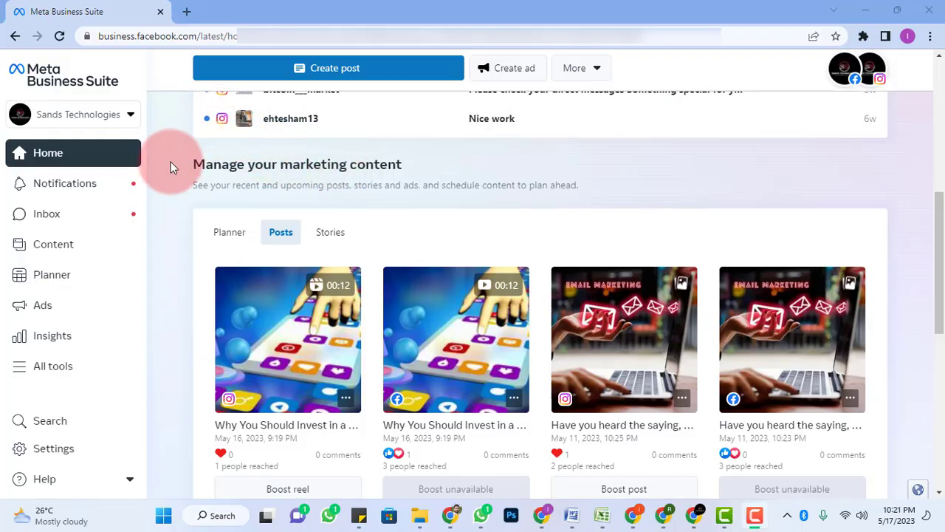
Open the Business settings page for the Sands Technologies business account
scroll(114, 193, "down", 1)
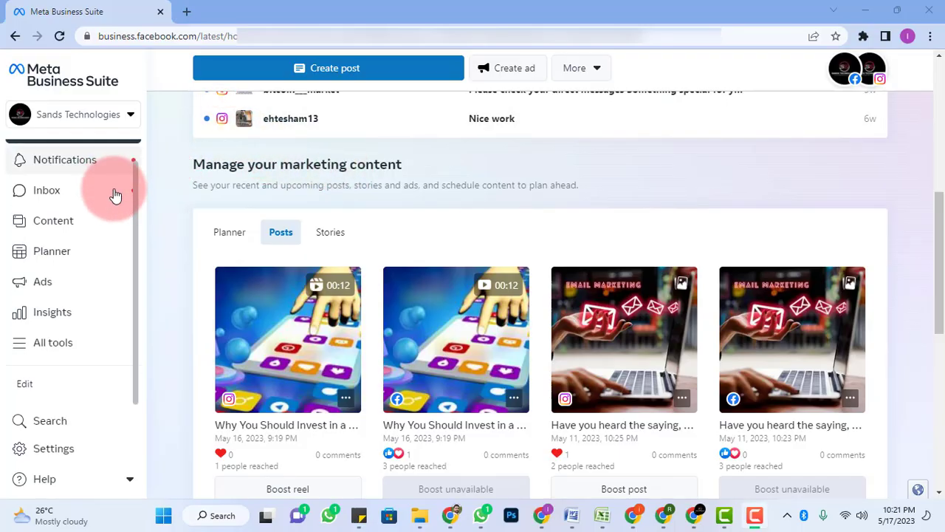
left_click(54, 450)
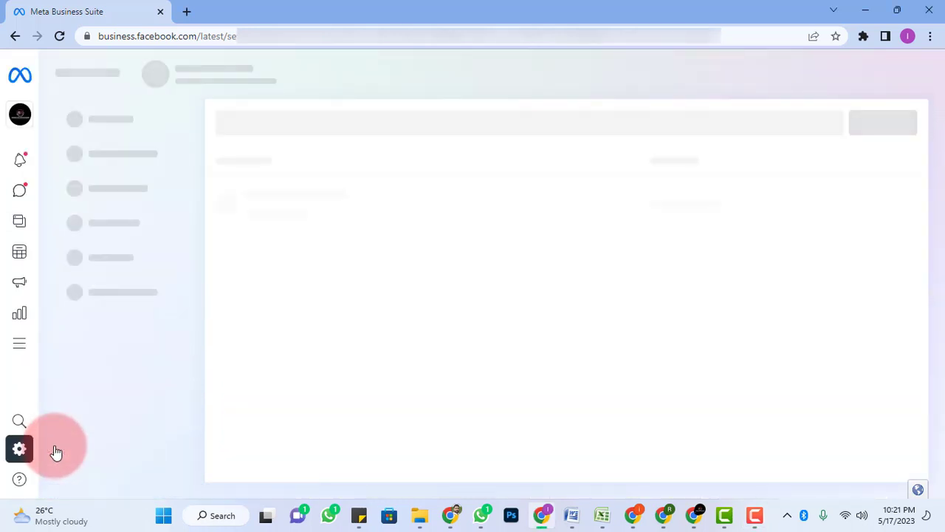
mouse_move(33, 454)
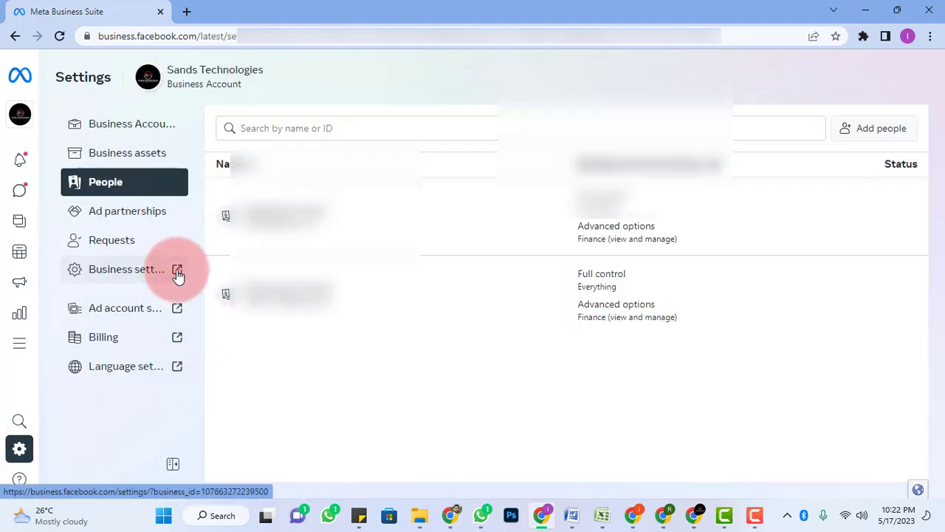
left_click(177, 272)
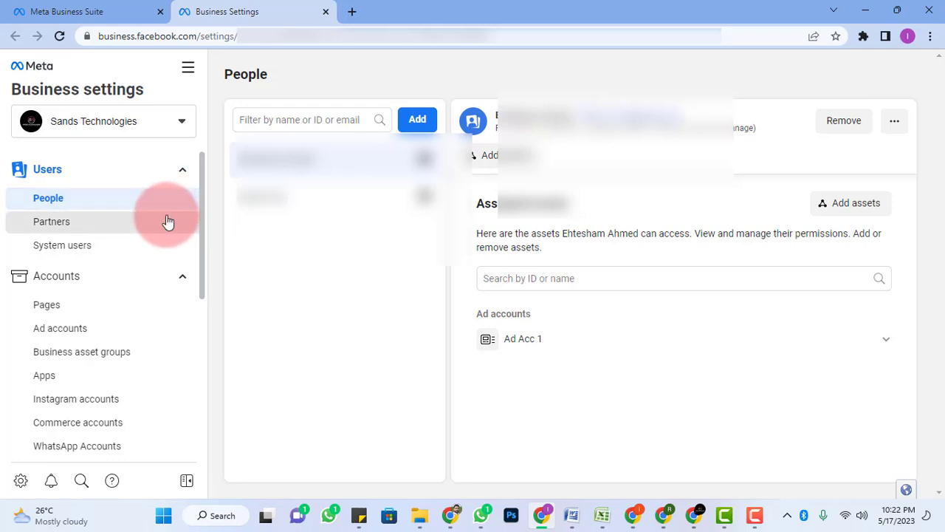
Open the Domains page within the Brand Safety and Suitability section
scroll(167, 220, "down", 3)
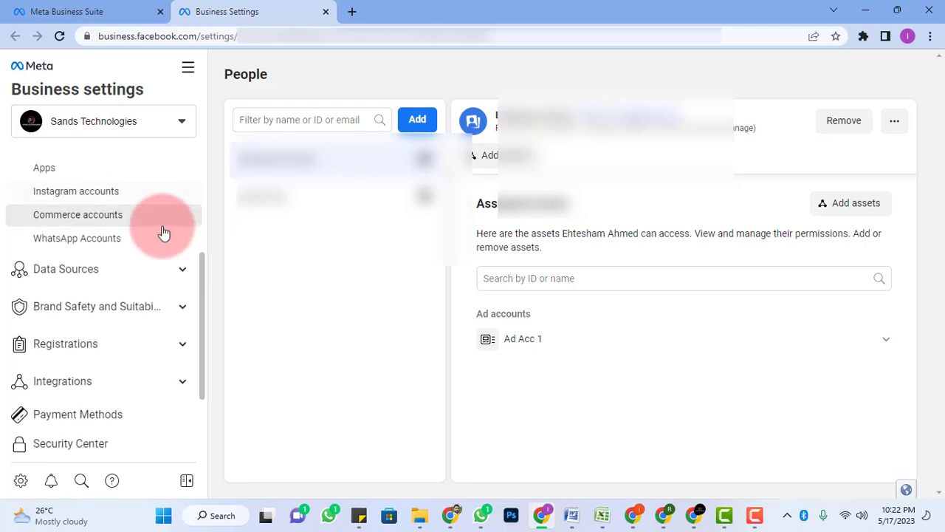
left_click(173, 316)
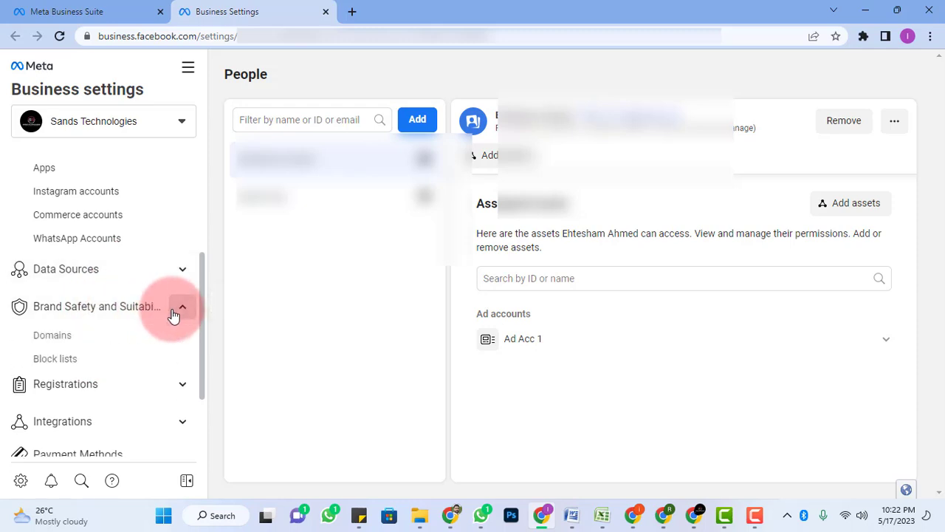
left_click(59, 344)
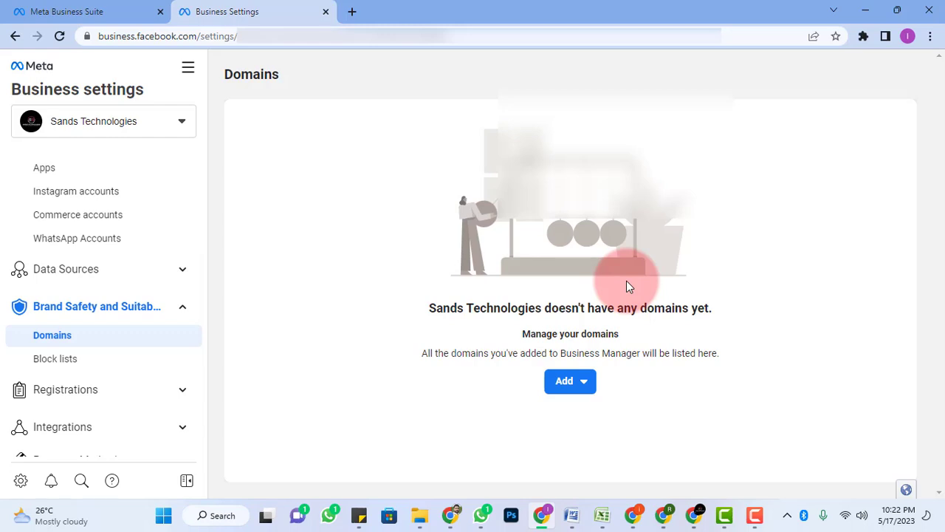
Create a new domain entry for sandstek.com and view the verification methods offered for it
left_click(587, 392)
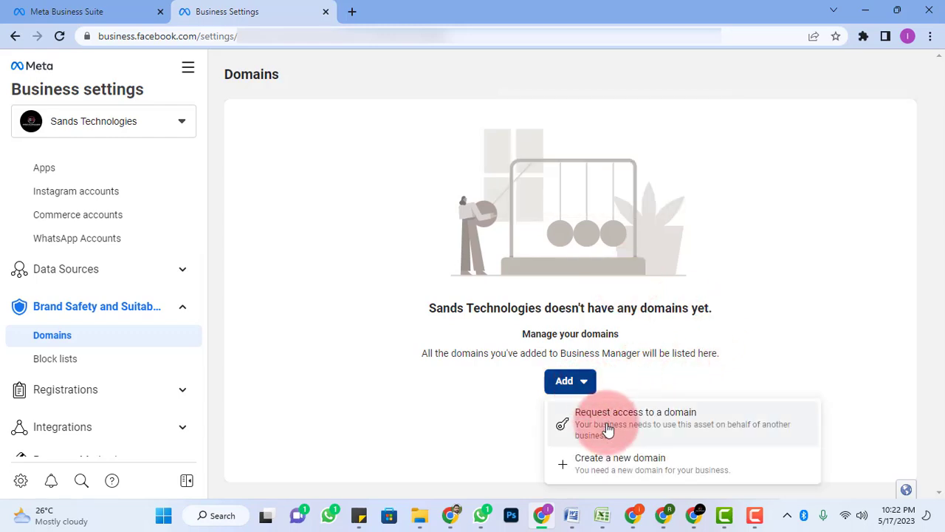
left_click(607, 463)
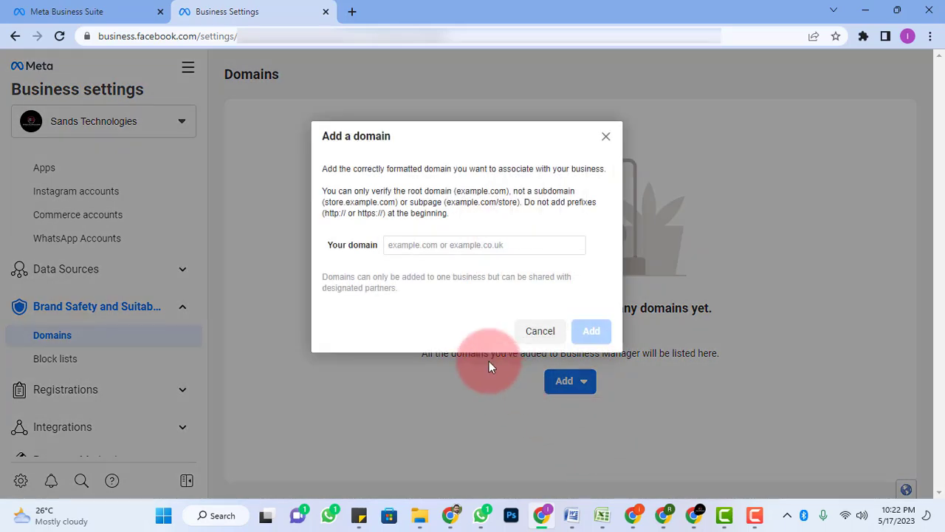
left_click(411, 249)
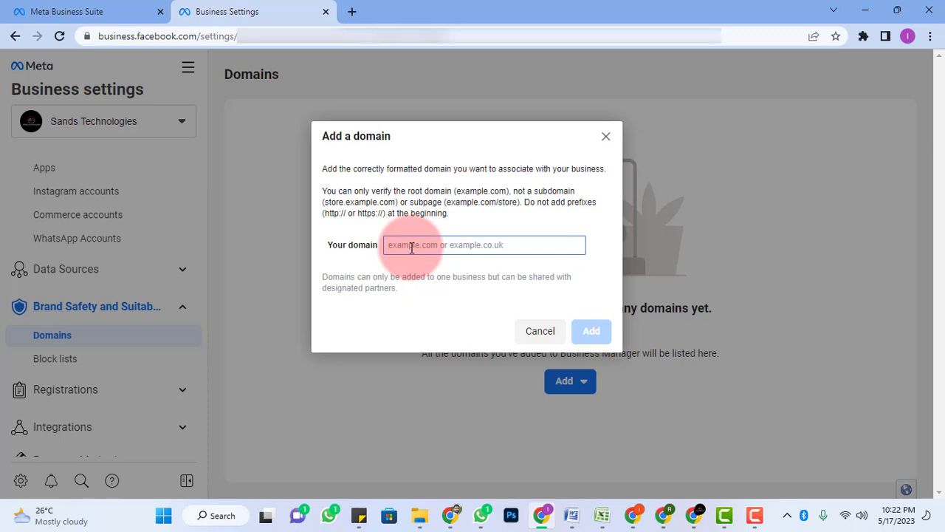
type("sandstek.com")
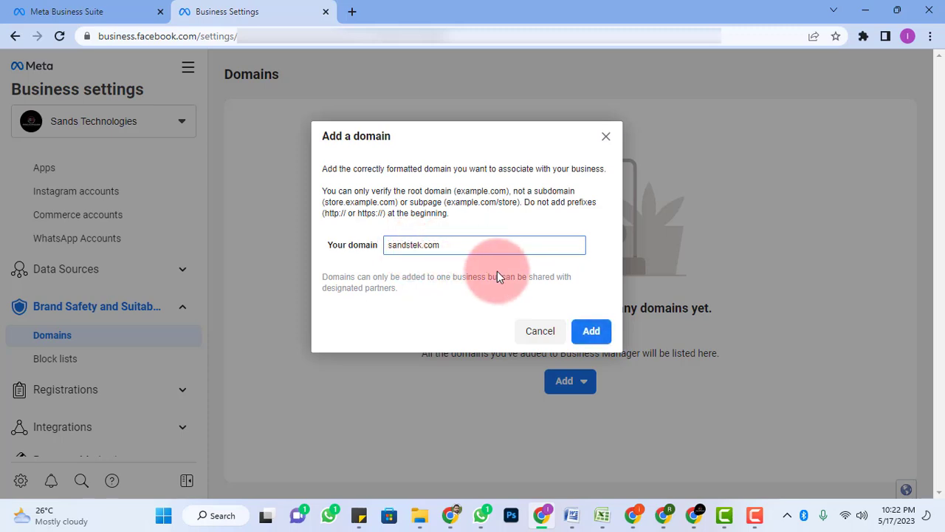
left_click(595, 334)
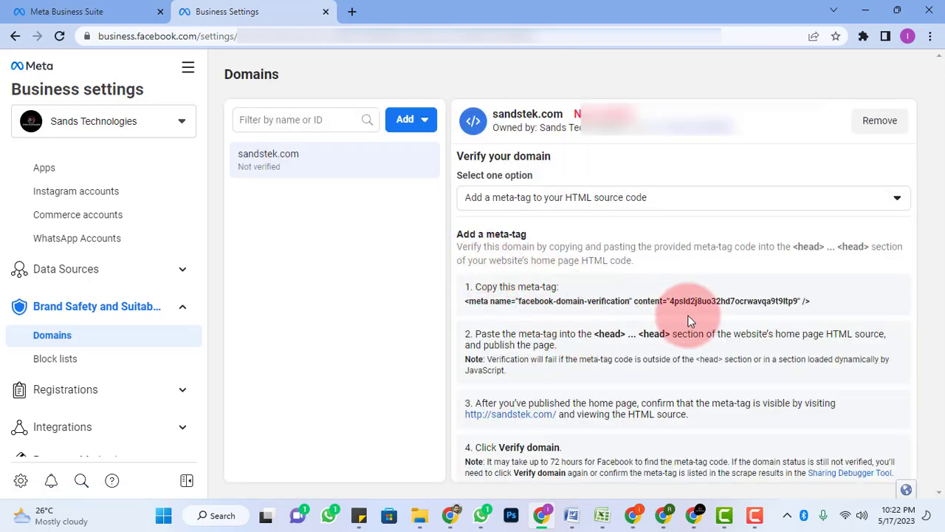
left_click(897, 200)
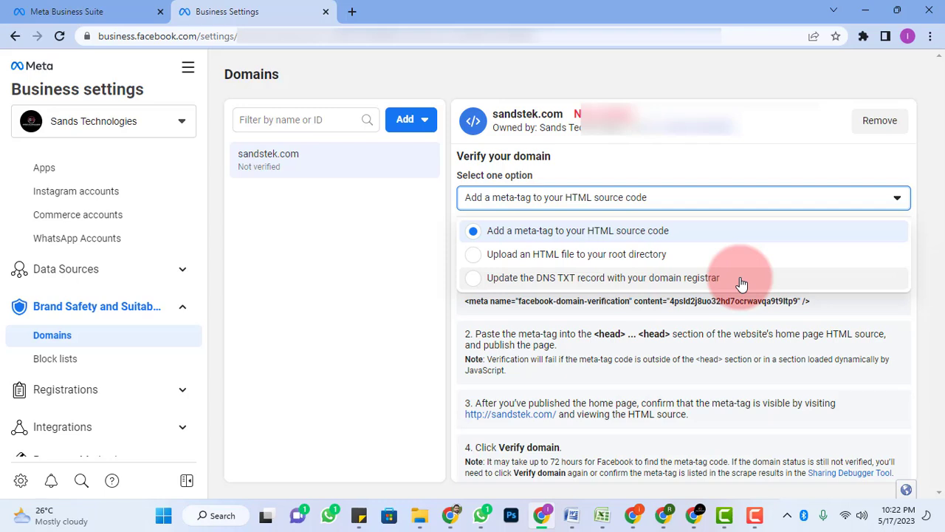
left_click(929, 258)
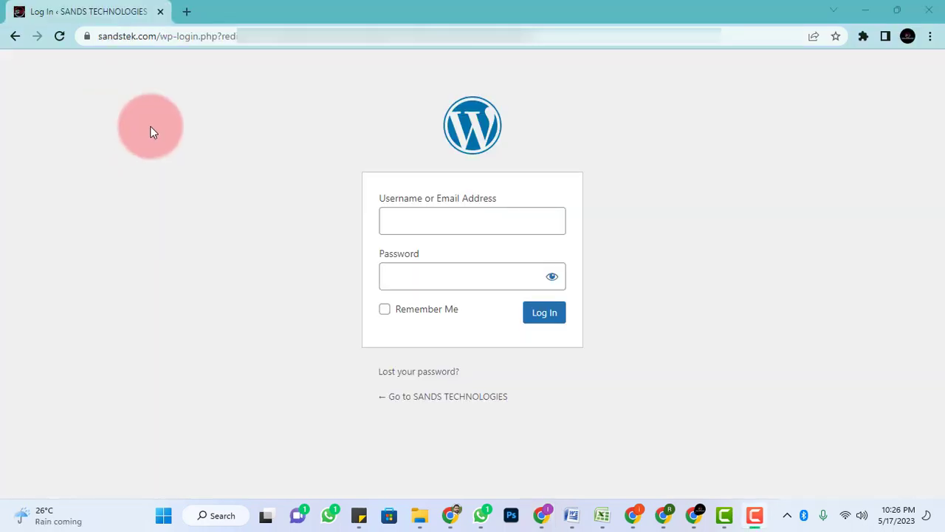
Switch to the sandstek.com WordPress login page and log in with the account's username and password
left_click(414, 215)
left_click(465, 253)
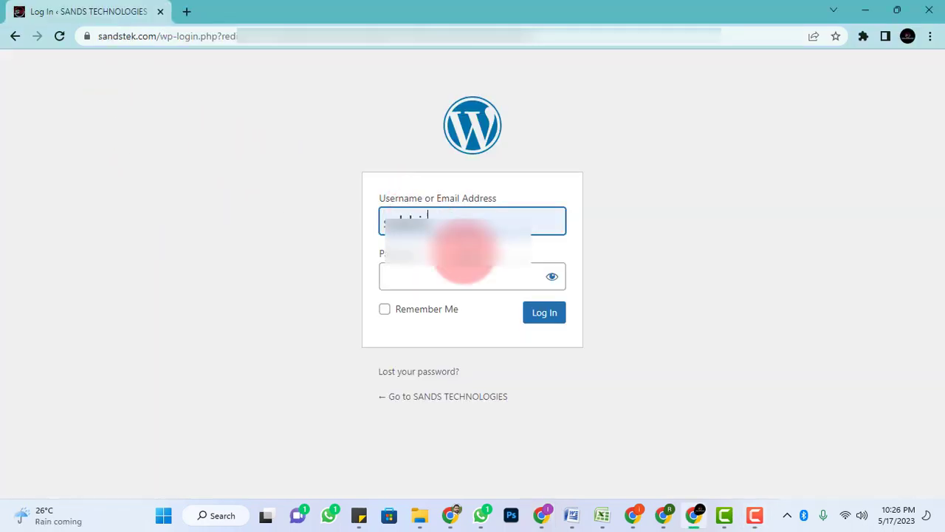
left_click(447, 274)
key("ctrl+v")
left_click(539, 314)
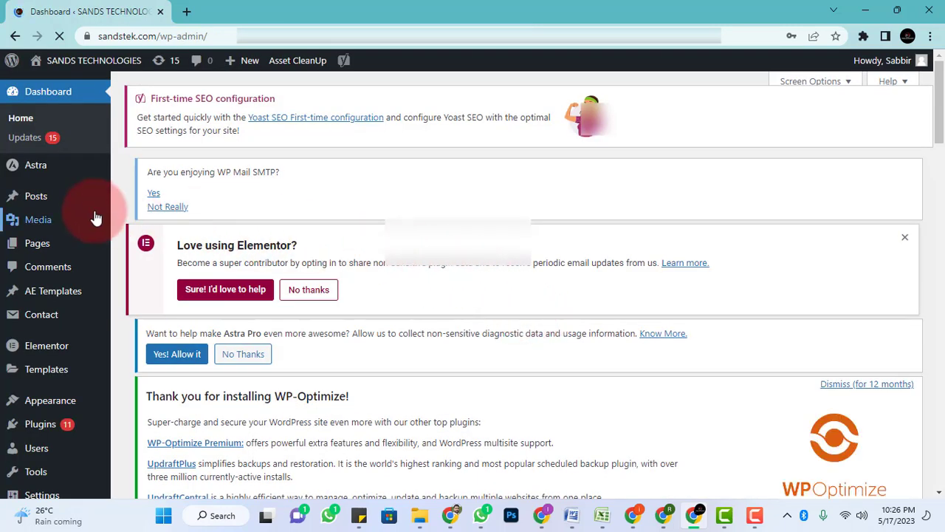
Go to the page for adding new plugins and search for "pixel your site"
scroll(89, 257, "down", 2)
left_click(46, 294)
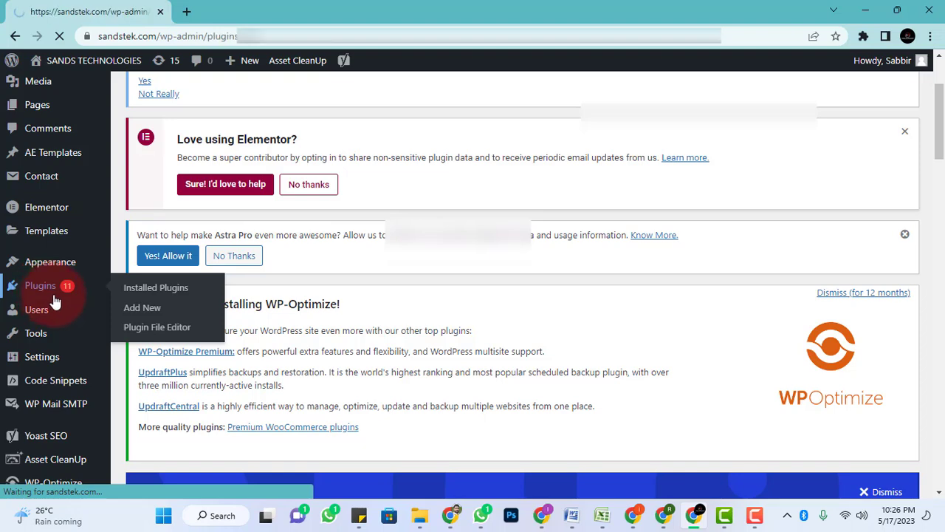
scroll(253, 338, "down", 1)
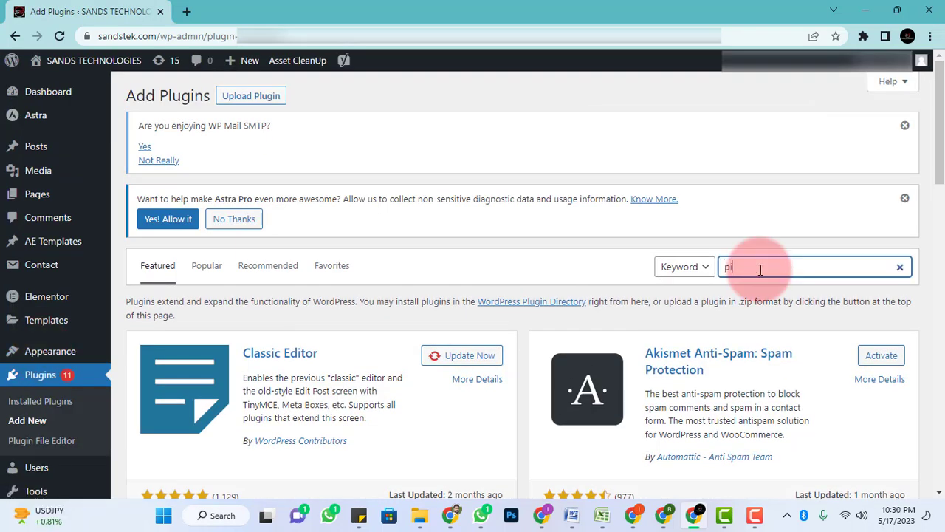
type("ixel your site")
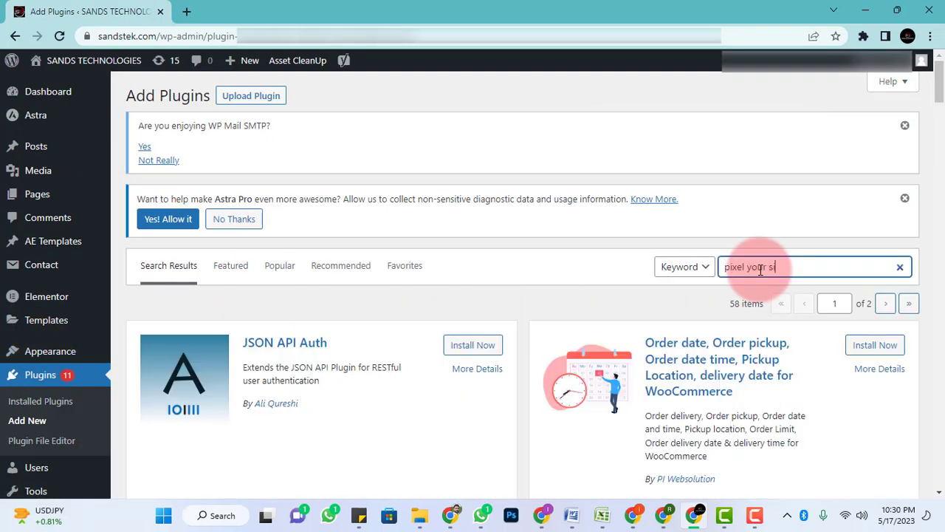
Install and activate the PixelYourSite – Your smart PIXEL (TAG) Manager plugin
scroll(805, 251, "down", 2)
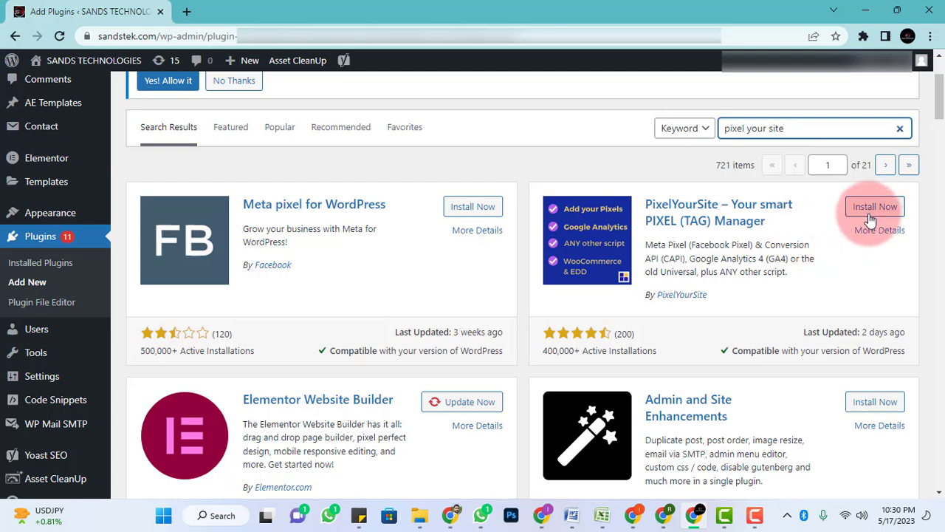
left_click(871, 209)
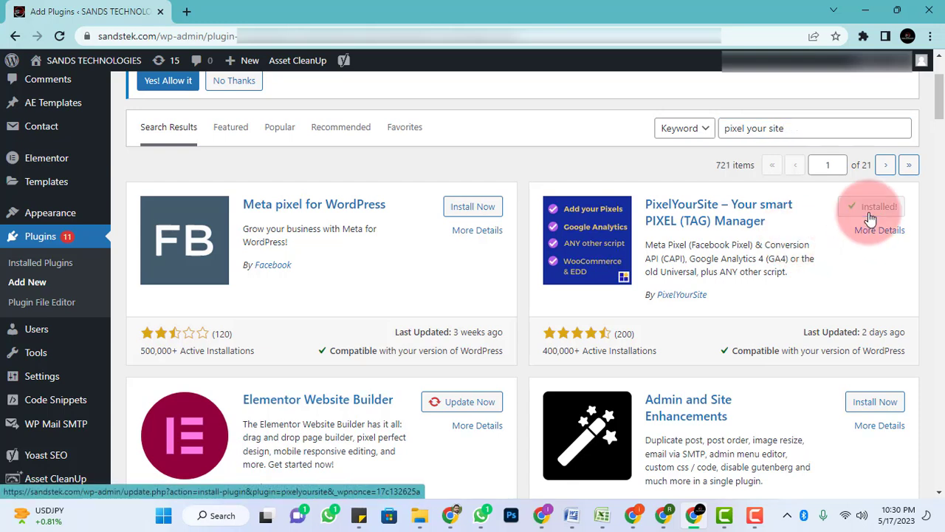
left_click(871, 214)
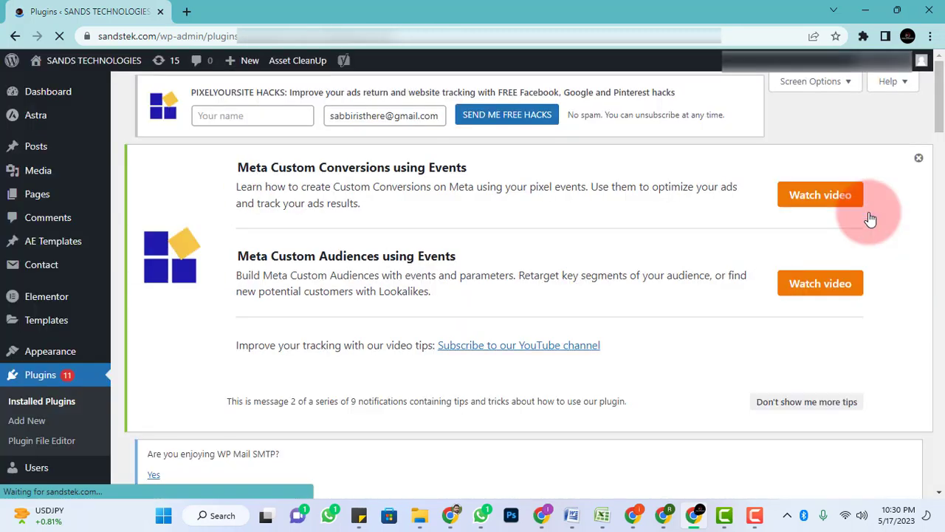
Open the dashboard of the newly activated PixelYourSite plugin
scroll(796, 283, "down", 3)
scroll(796, 285, "down", 3)
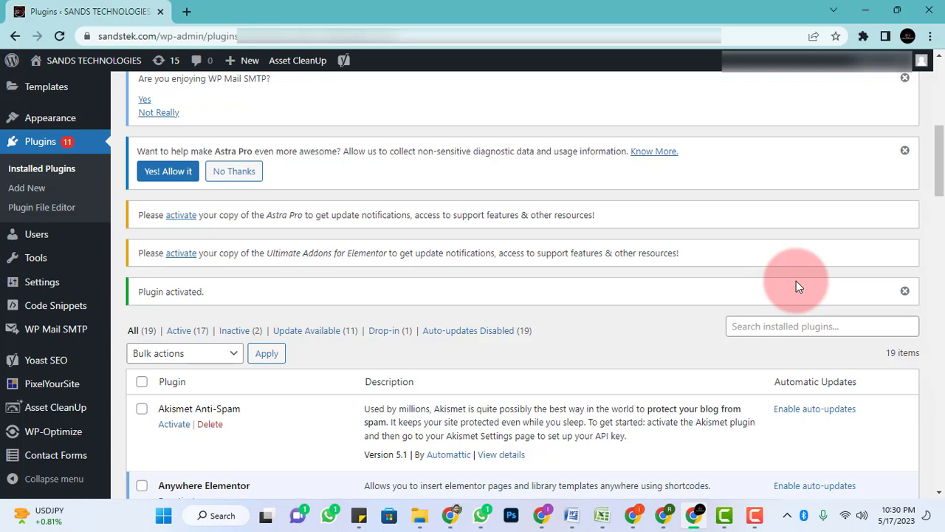
scroll(796, 284, "down", 1)
scroll(796, 284, "up", 2)
scroll(782, 290, "down", 1)
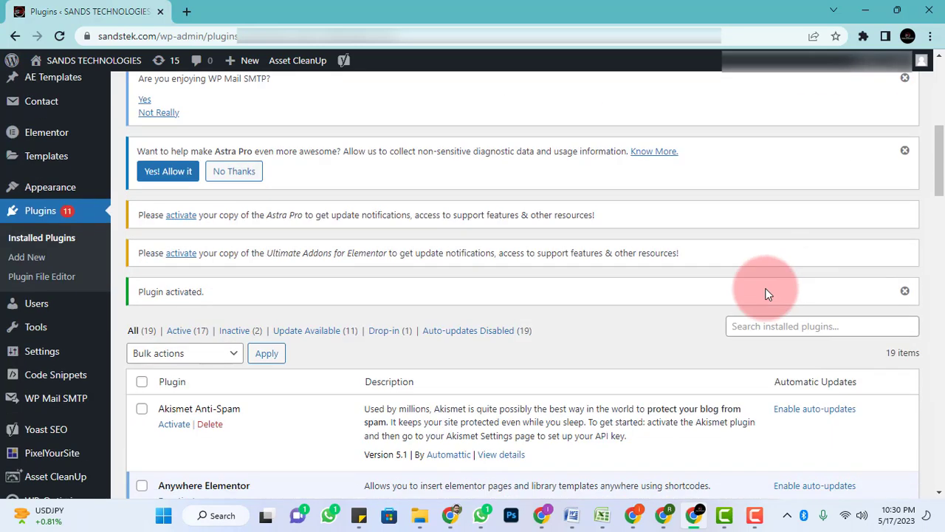
left_click(63, 456)
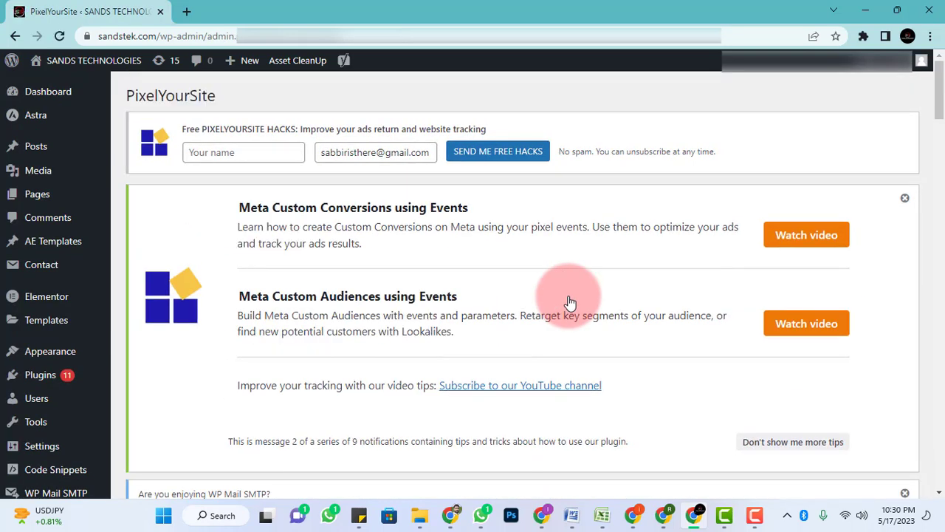
Expand the Meta Pixel (formerly Facebook Pixel) settings in the Pixel IDs section
scroll(569, 301, "down", 1)
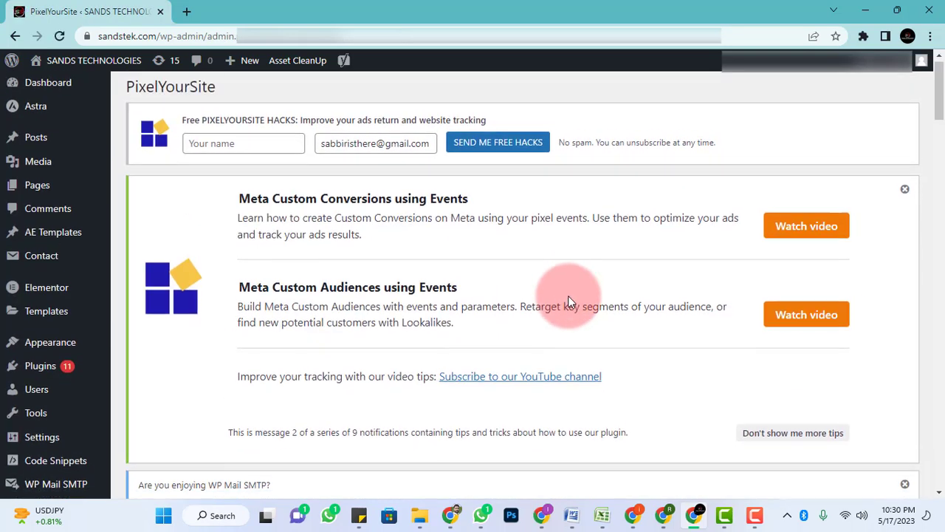
scroll(568, 299, "down", 3)
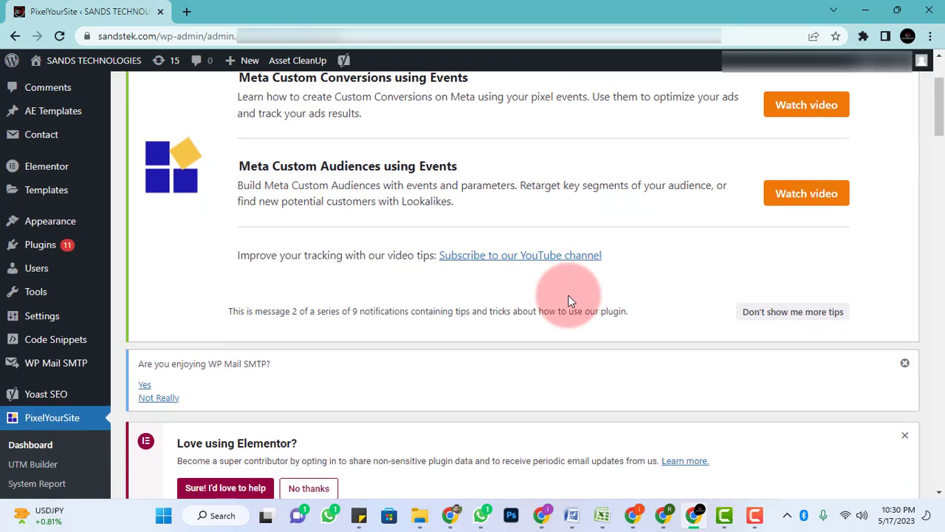
scroll(569, 300, "down", 3)
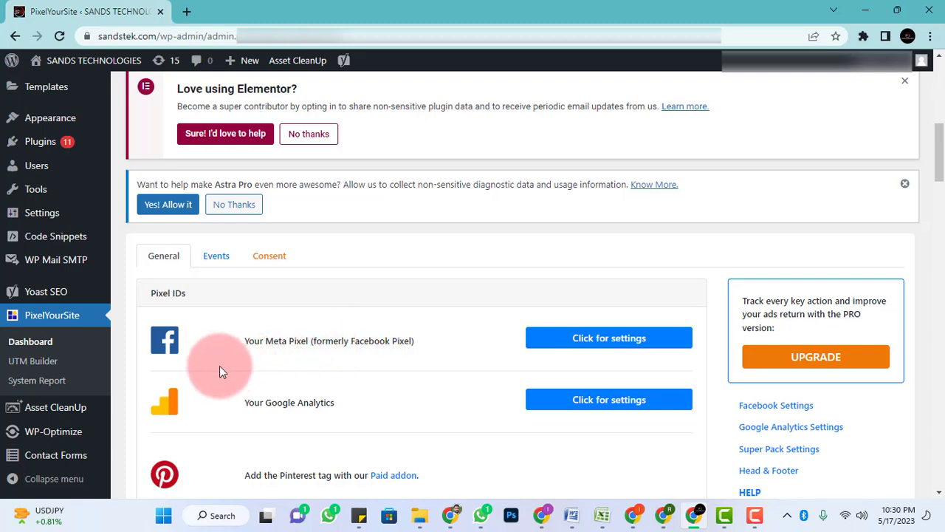
left_click(575, 344)
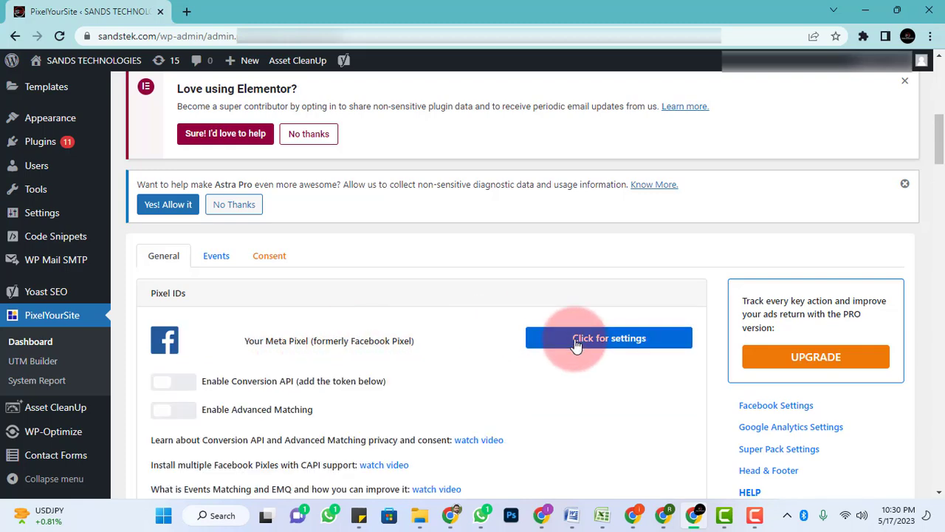
Copy the facebook-domain-verification meta-tag from Meta's Domains page and paste it into PixelYourSite's "Verify your domain" field
scroll(575, 344, "down", 4)
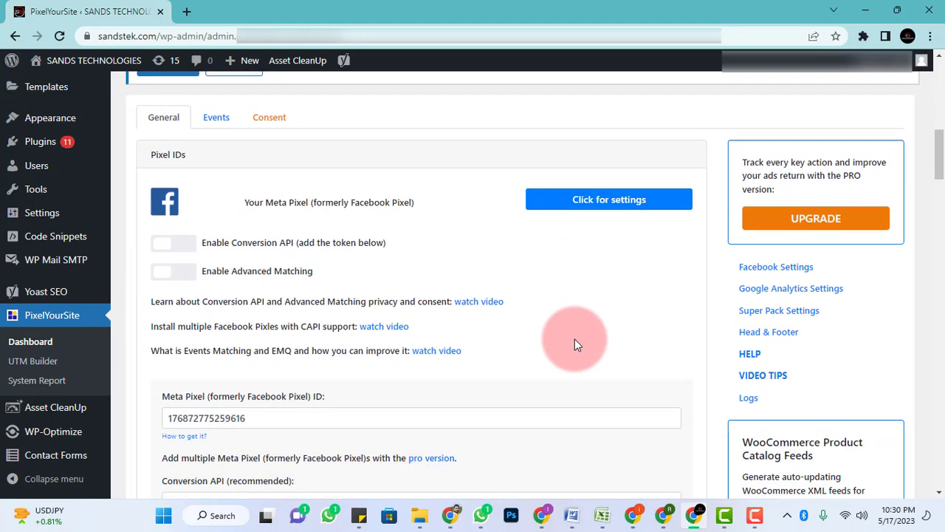
scroll(576, 345, "down", 5)
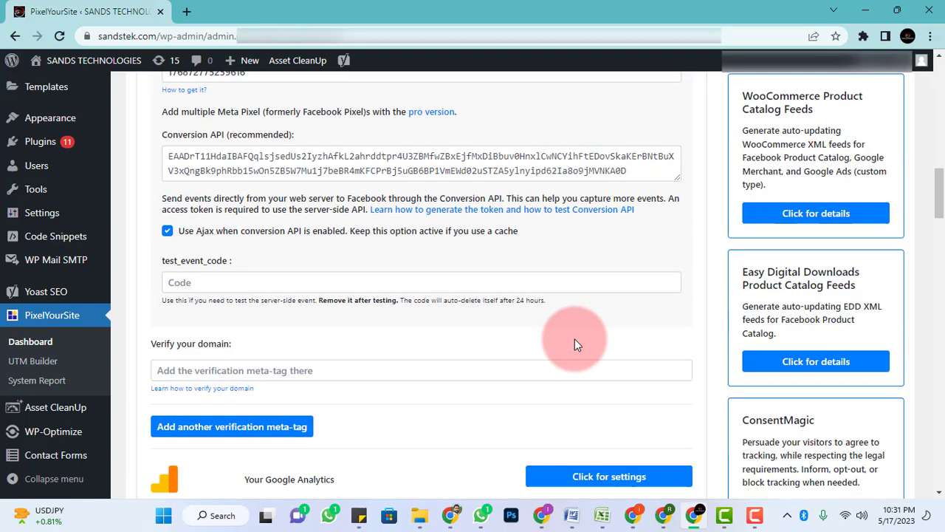
left_click(194, 236)
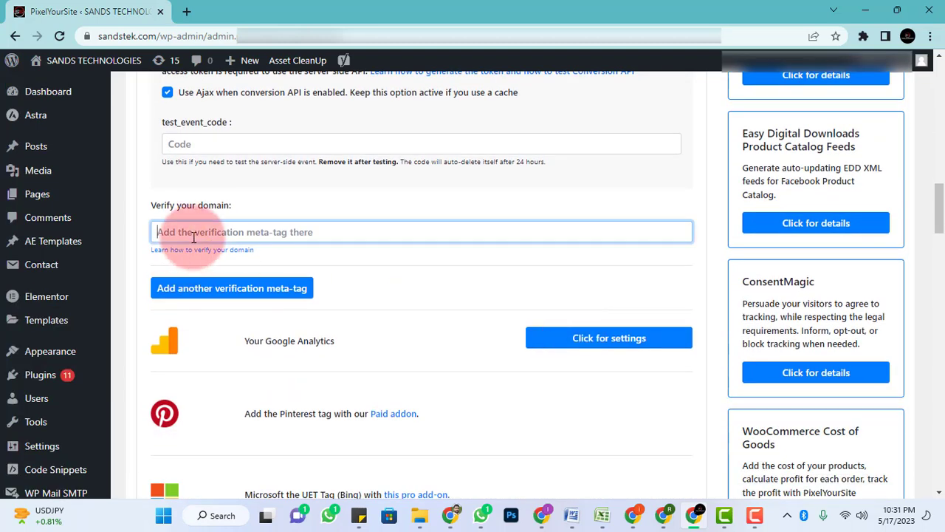
key("alt+Tab")
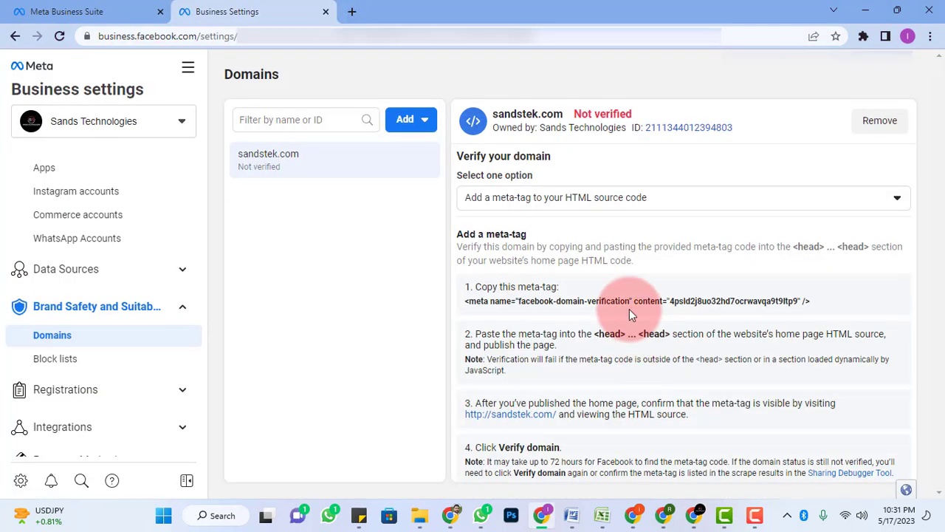
left_click(629, 309)
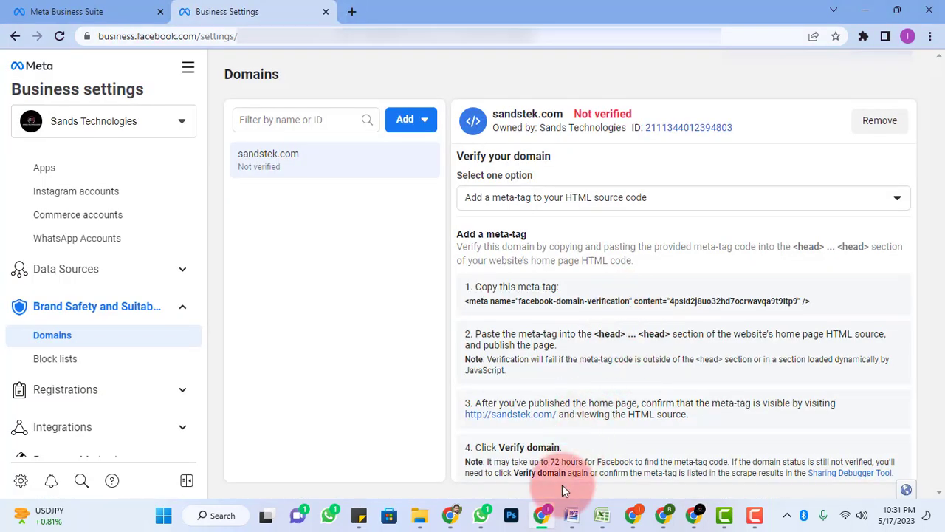
left_click(545, 515)
right_click(338, 233)
left_click(381, 340)
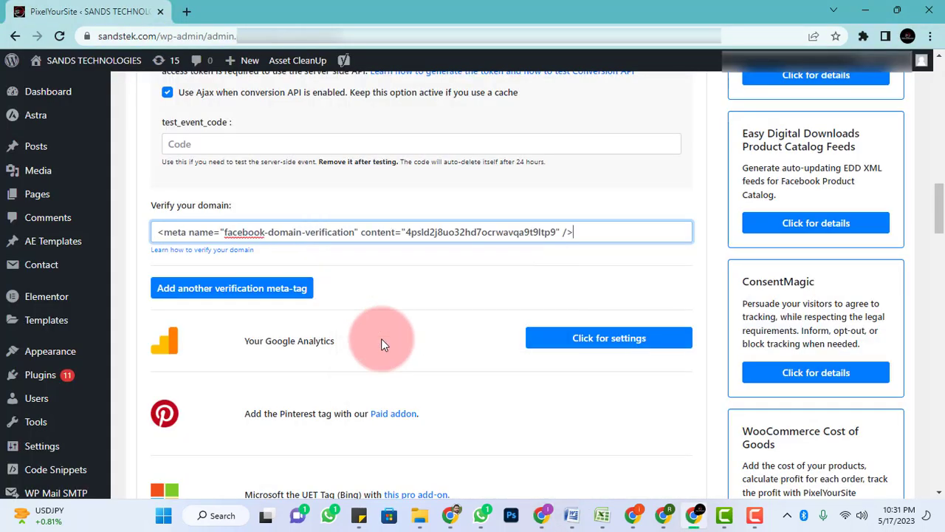
Save the PixelYourSite settings with the pasted domain verification meta-tag
scroll(409, 319, "down", 3)
scroll(411, 318, "down", 20)
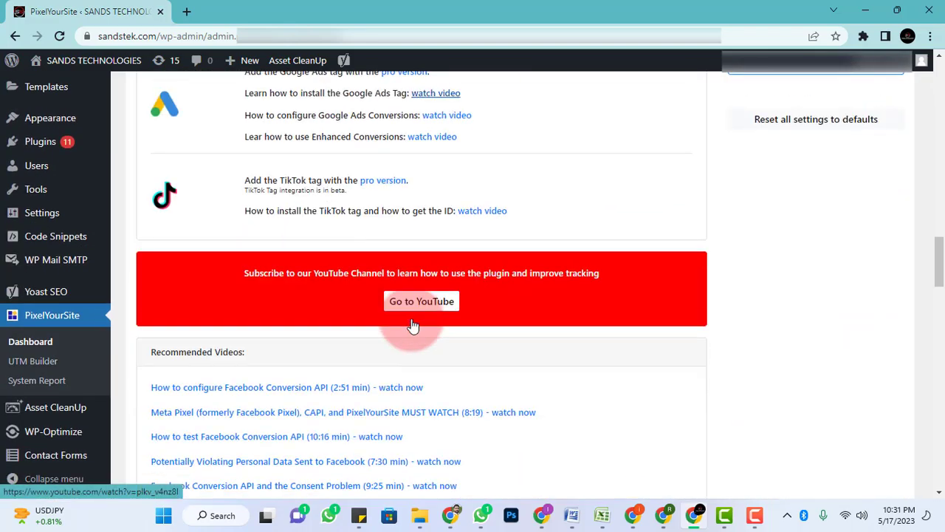
scroll(415, 320, "down", 10)
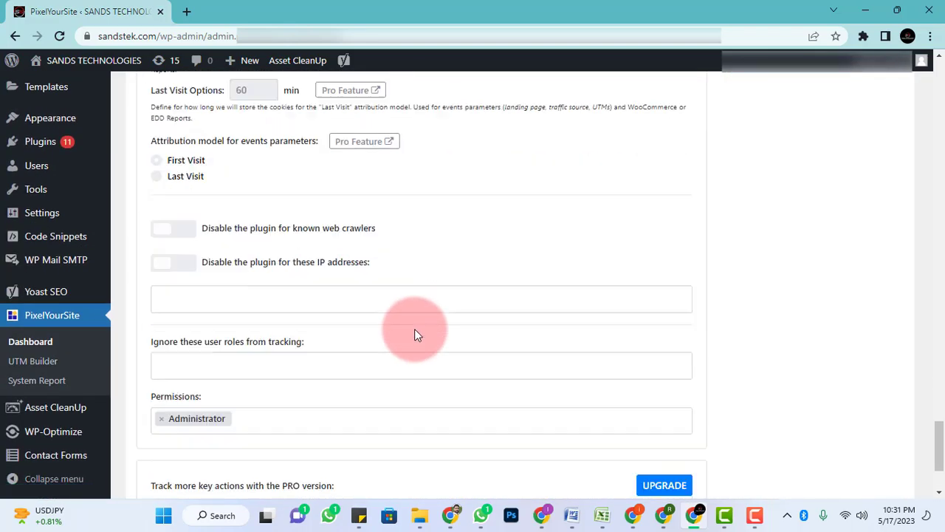
left_click(433, 406)
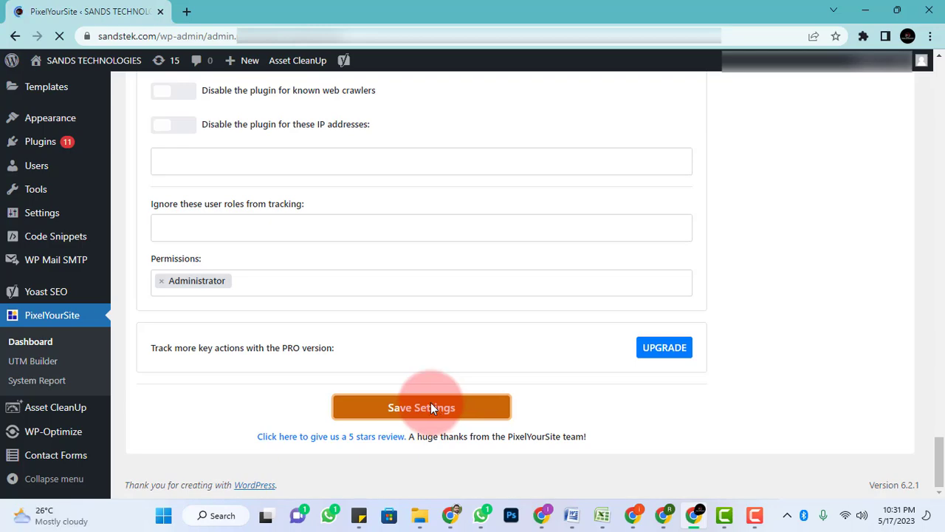
Switch to Meta Business settings in the other browser window and verify the sandstek.com domain, closing the resulting dialog
left_click(545, 515)
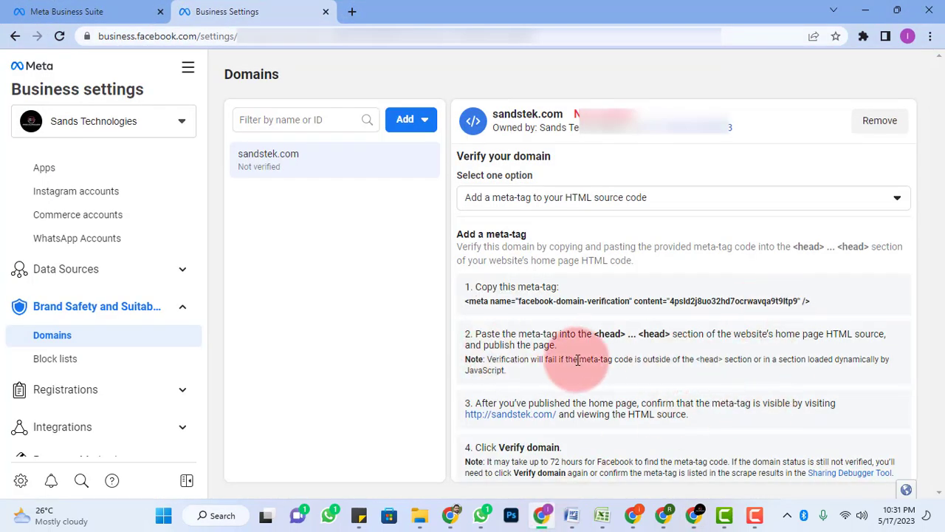
left_click(929, 36)
left_click(837, 168)
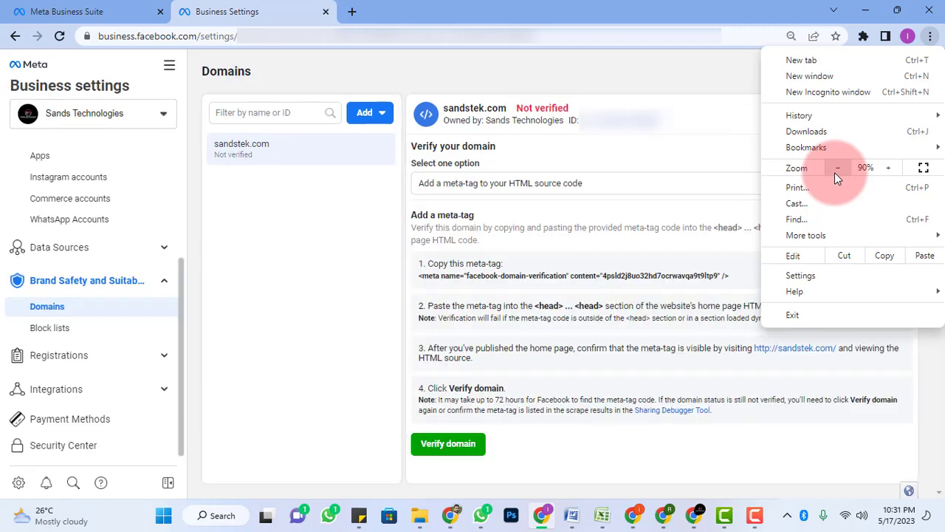
left_click(345, 319)
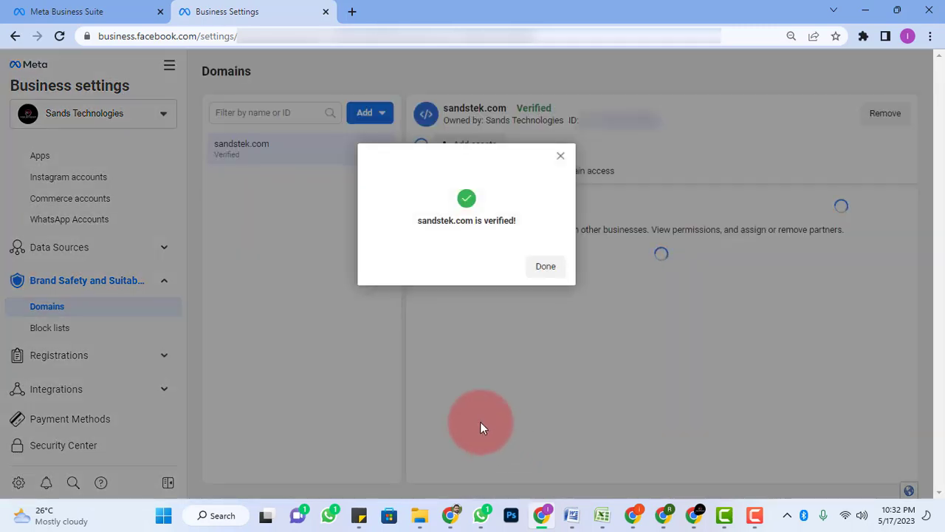
left_click(544, 268)
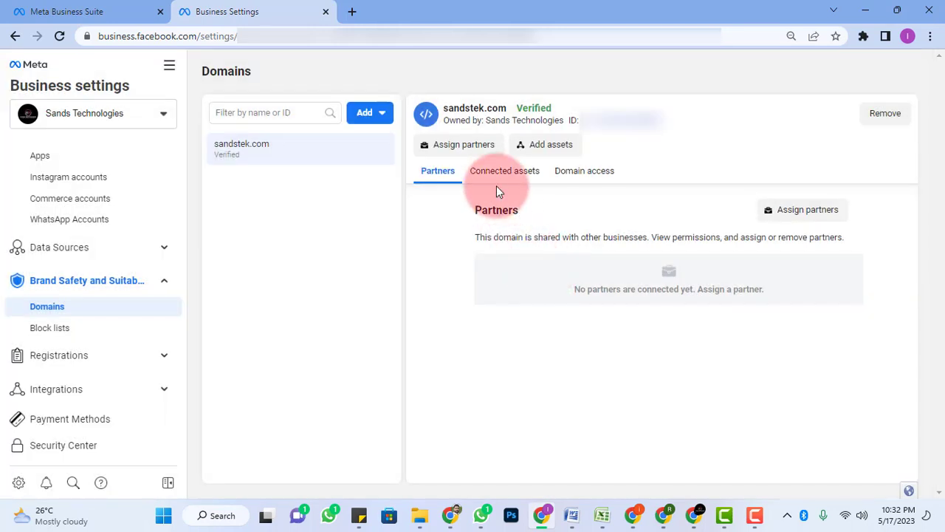
Add the Sands Technologies page from New Pages Experience as a connected asset of the sandstek.com domain
left_click(546, 146)
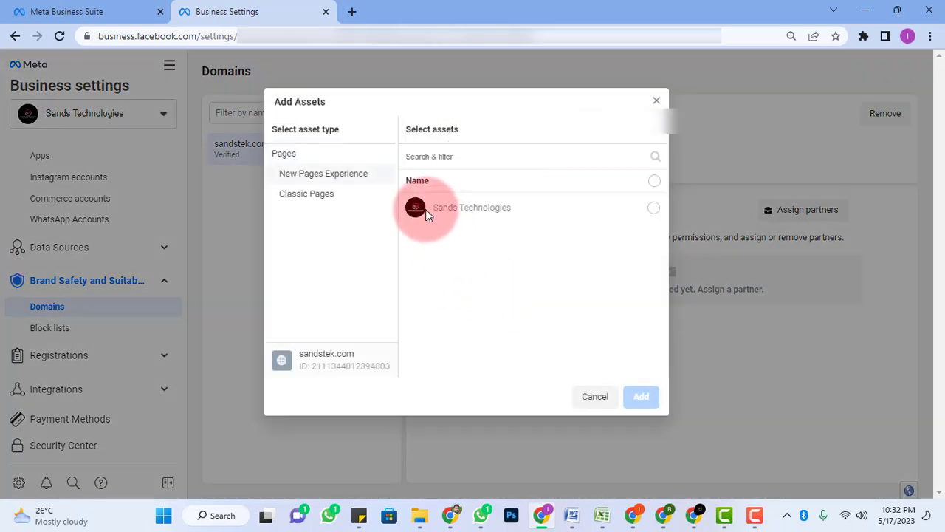
left_click(651, 208)
left_click(643, 399)
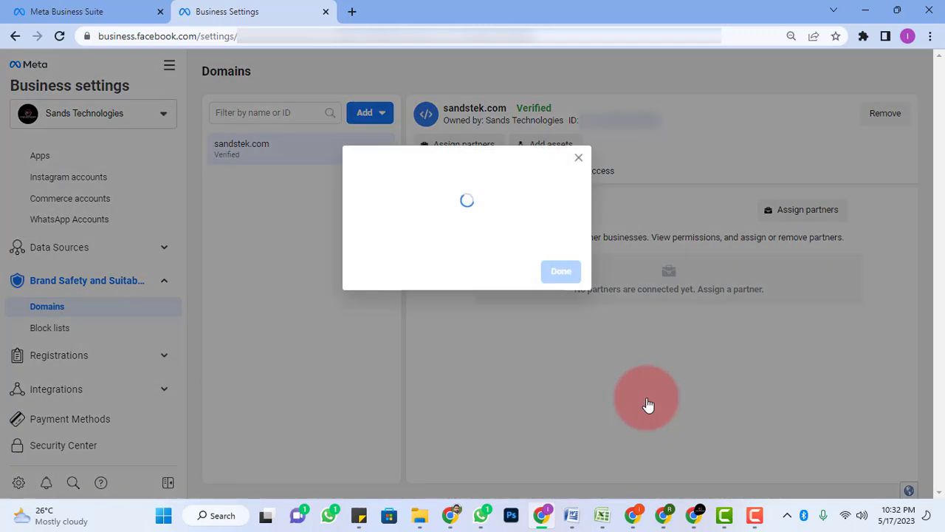
left_click(561, 247)
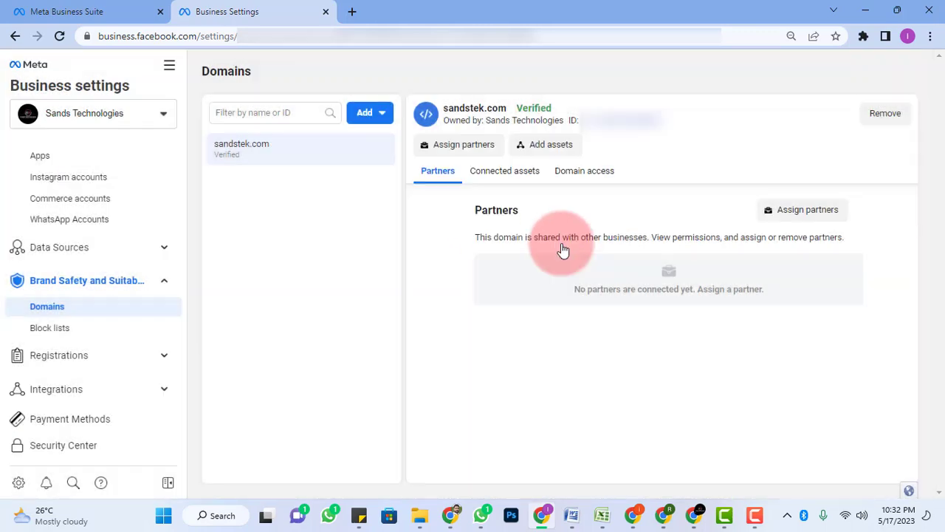